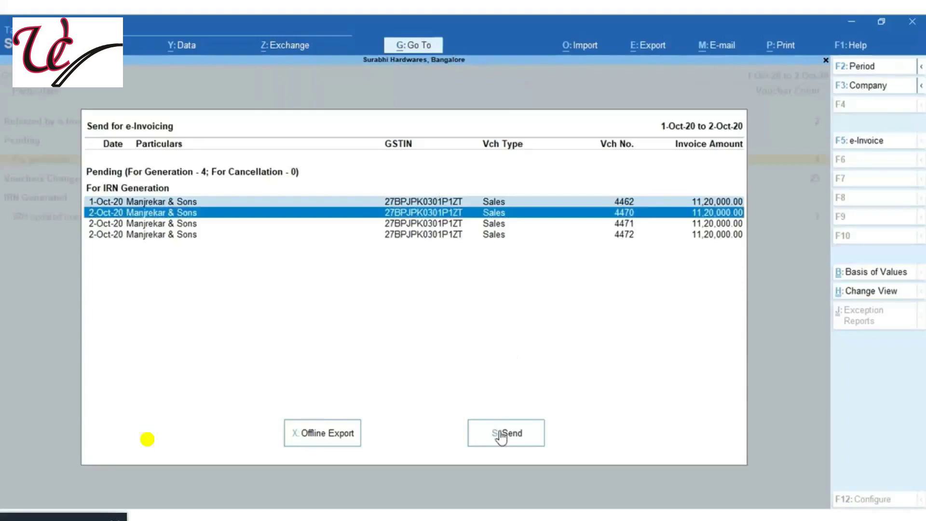
Send the two marked vouchers for IRN generation, signing in with the e-Invoice username and password
left_click(500, 433)
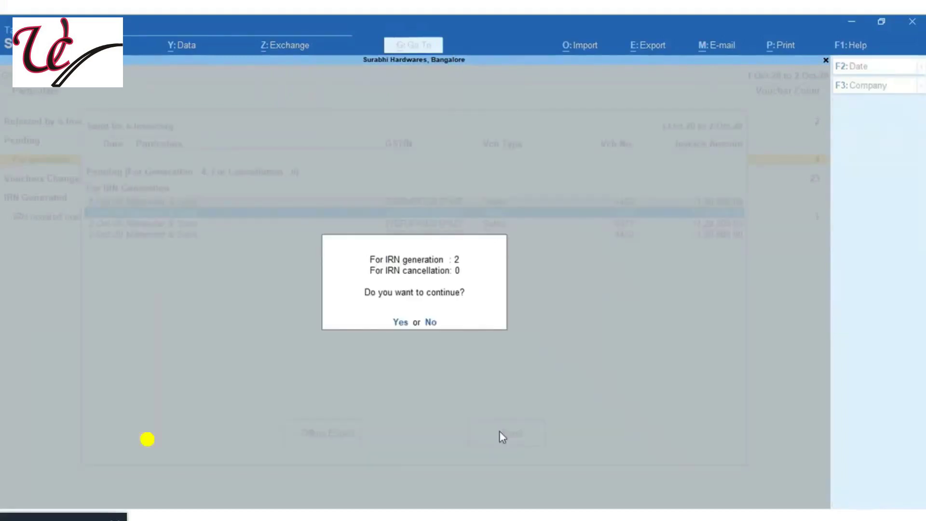
left_click(401, 322)
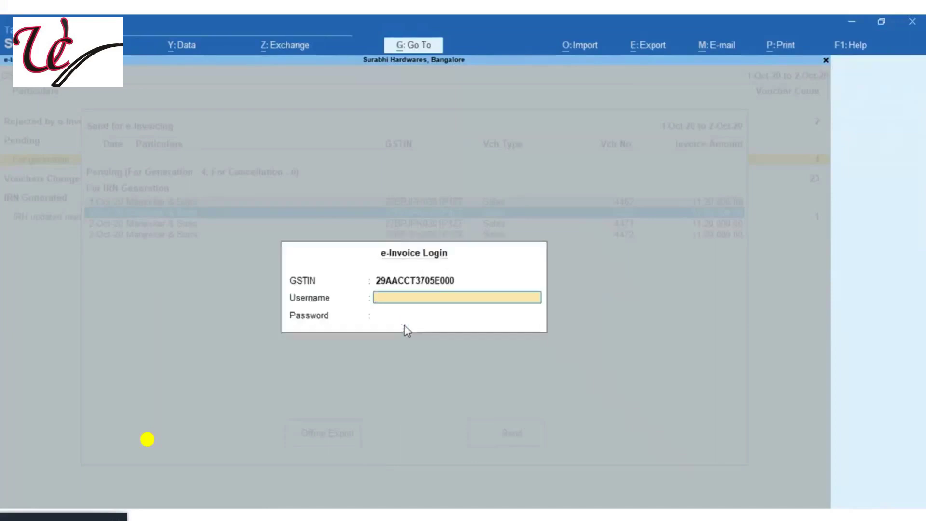
key("Return")
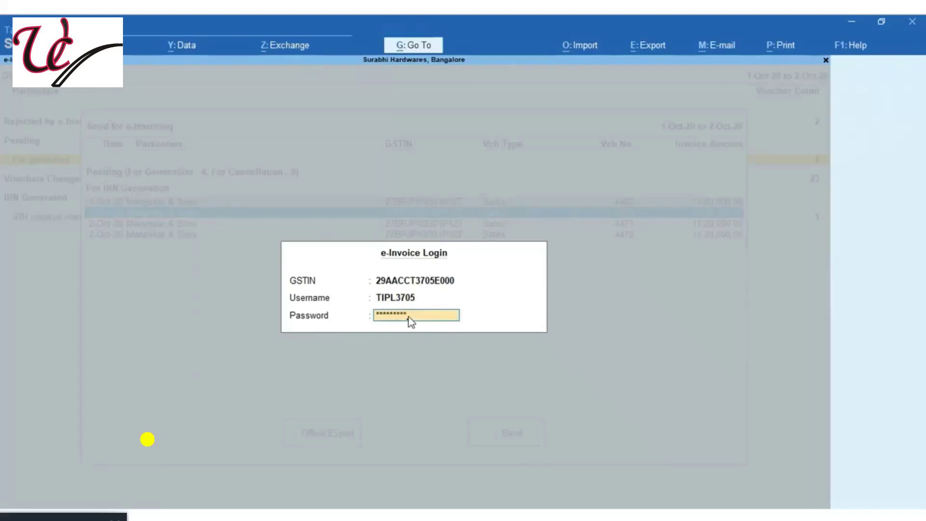
key("Return")
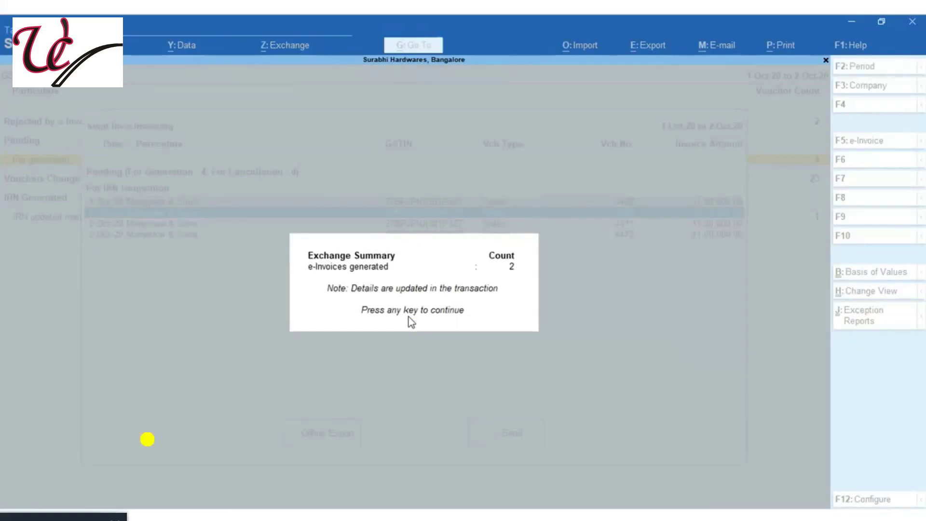
Generate IRNs for the remaining vouchers 4471 and 4472, then close the empty pending list
key("Return")
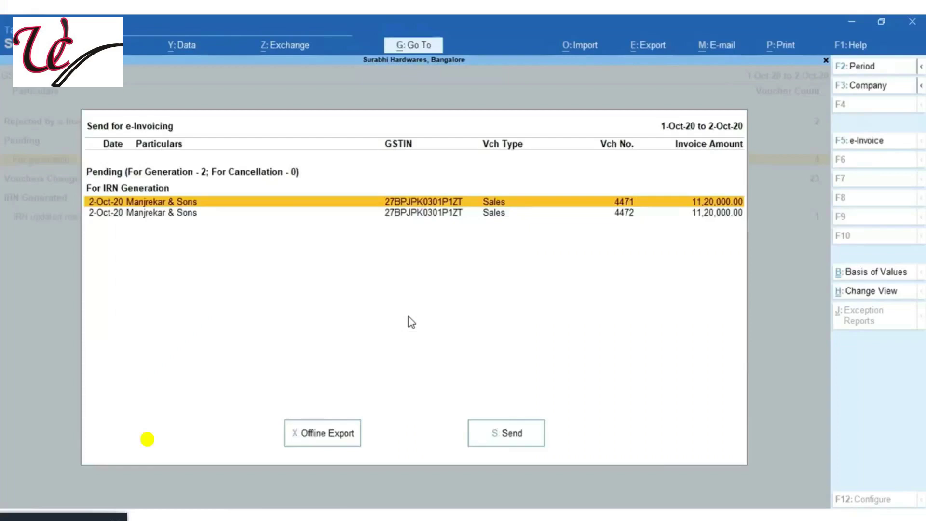
left_click(498, 441)
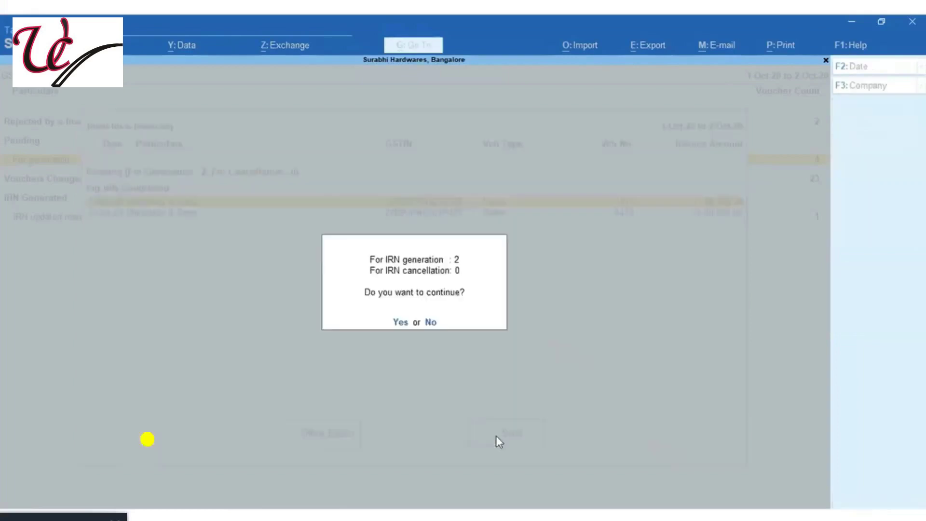
left_click(394, 321)
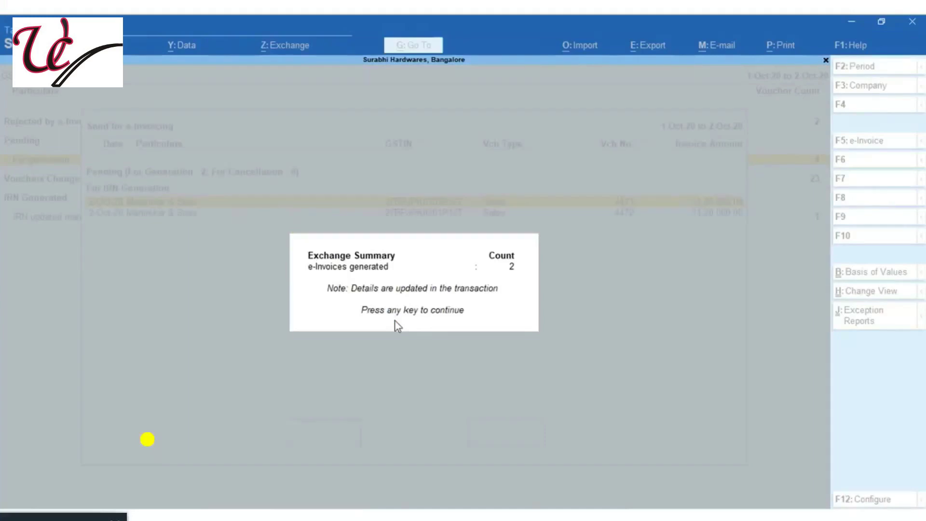
key("Return")
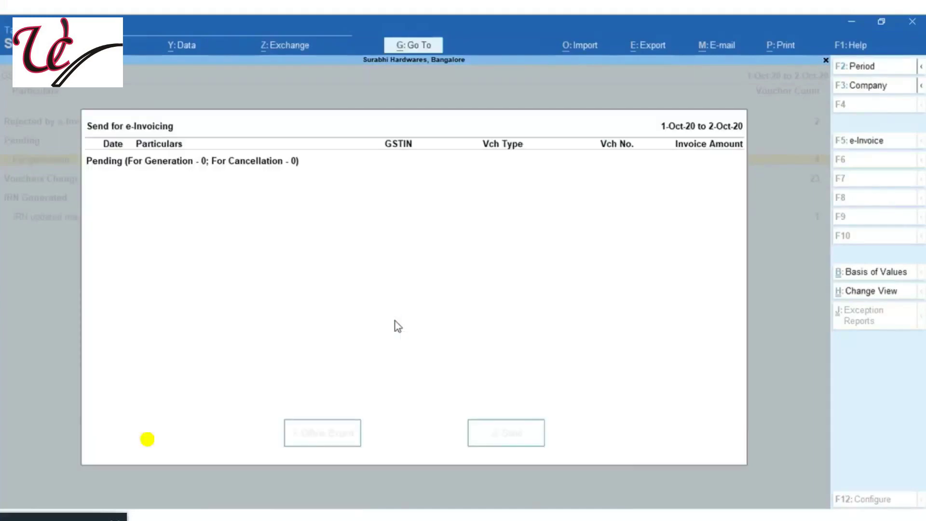
key("Escape")
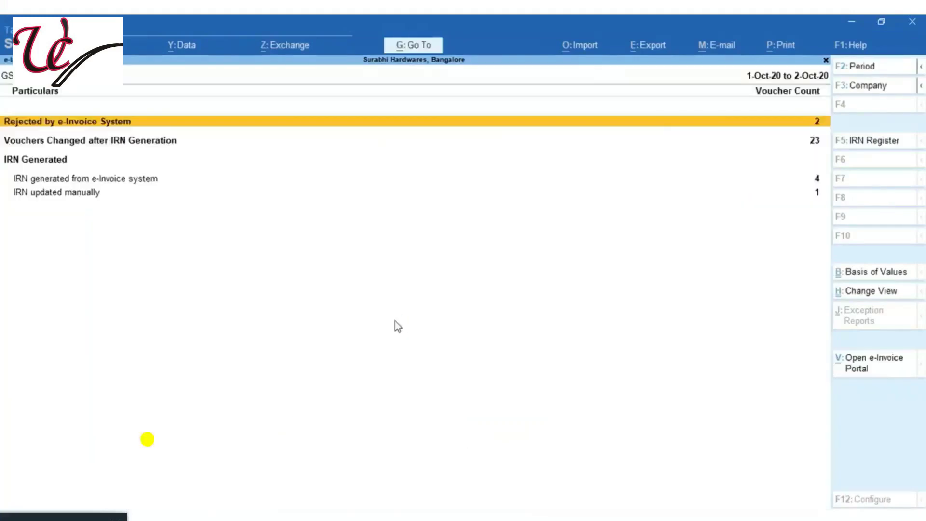
List vouchers with system-generated IRNs in detailed view to check each Ack No. and IRN
key("Down")
key("Down")
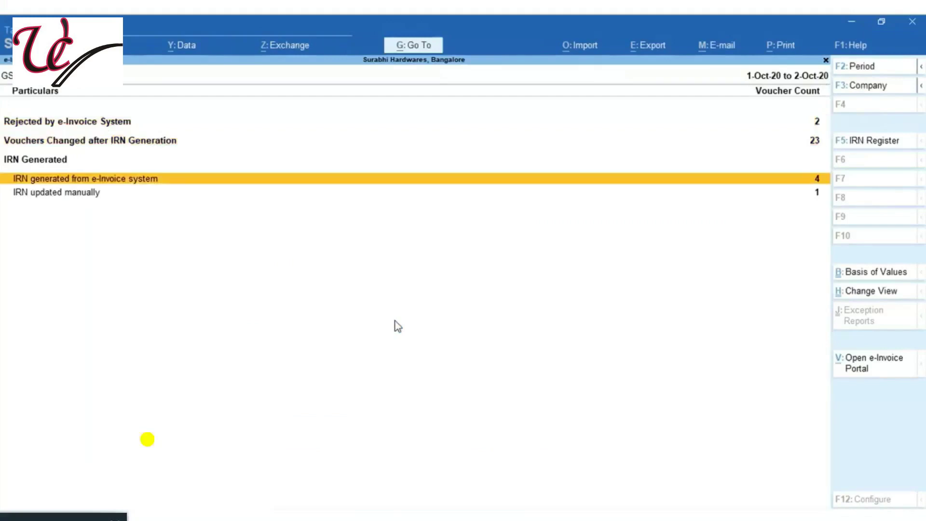
key("Return")
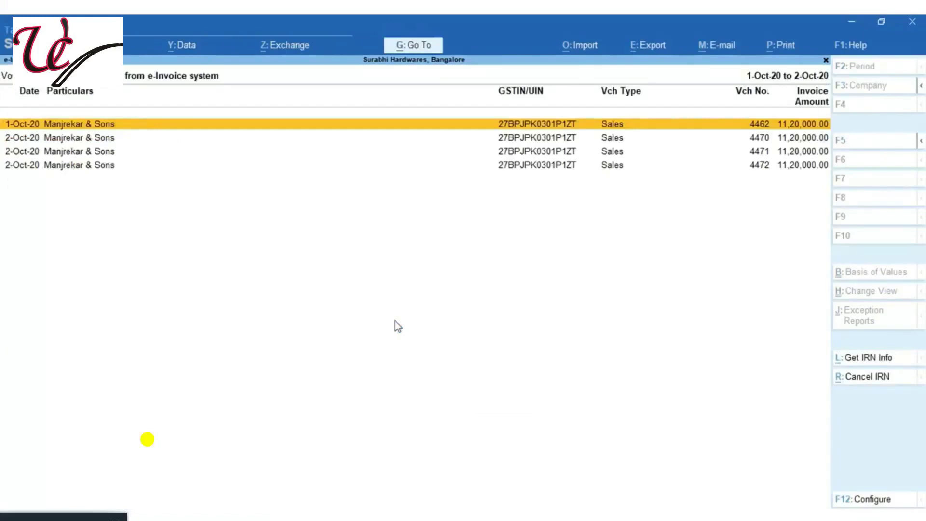
key("alt")
key("alt+F5")
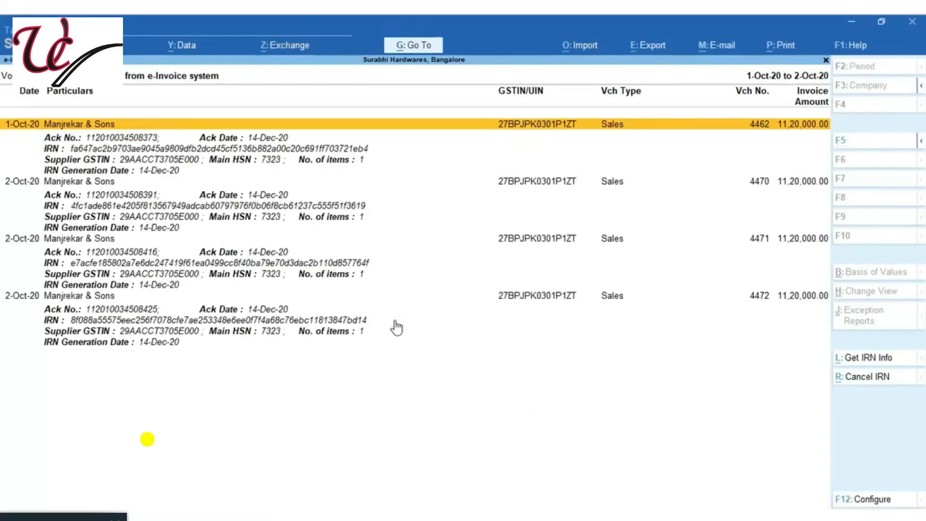
key("Down")
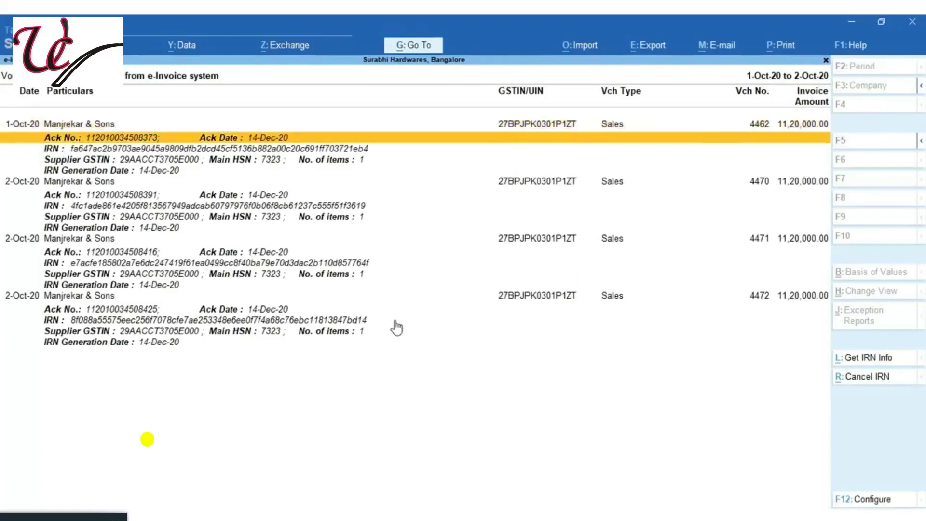
key("Down")
key("Down")
key("Down")
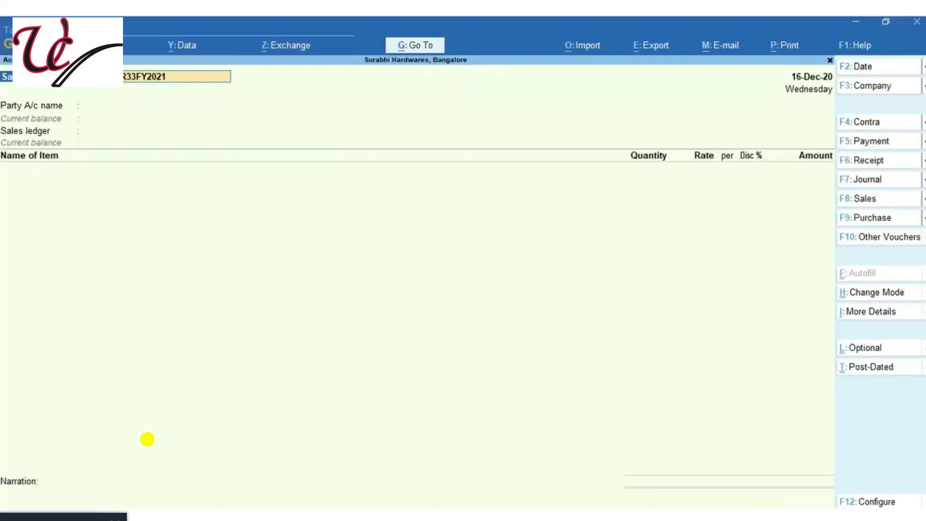
Start sales voucher 567t for Kanti Hardwares using the Sales at 12% ledger
type("567t")
key("Return")
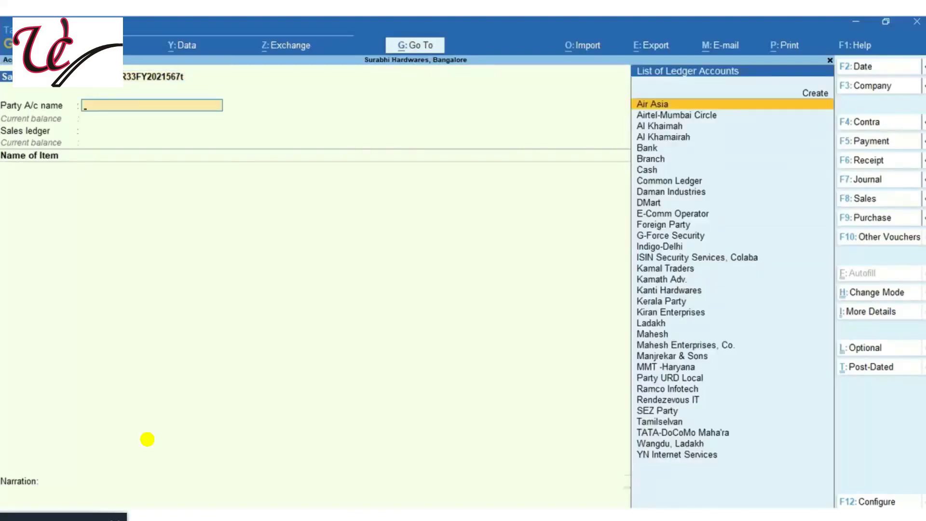
type("Kanti")
key("Return")
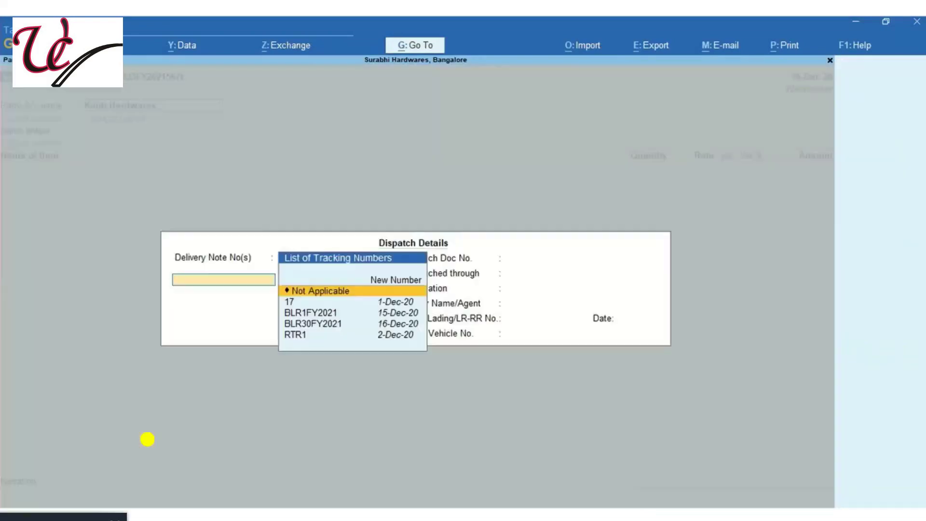
key("ctrl+a")
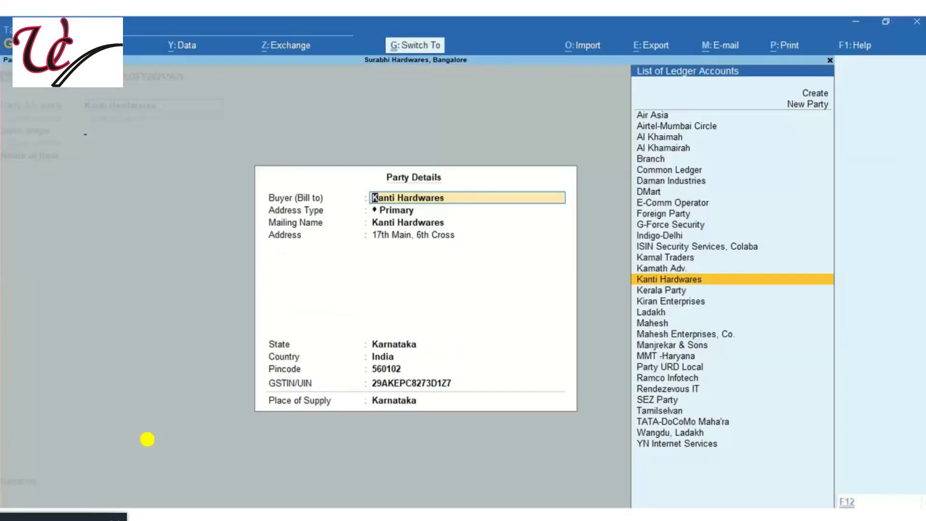
key("ctrl+a")
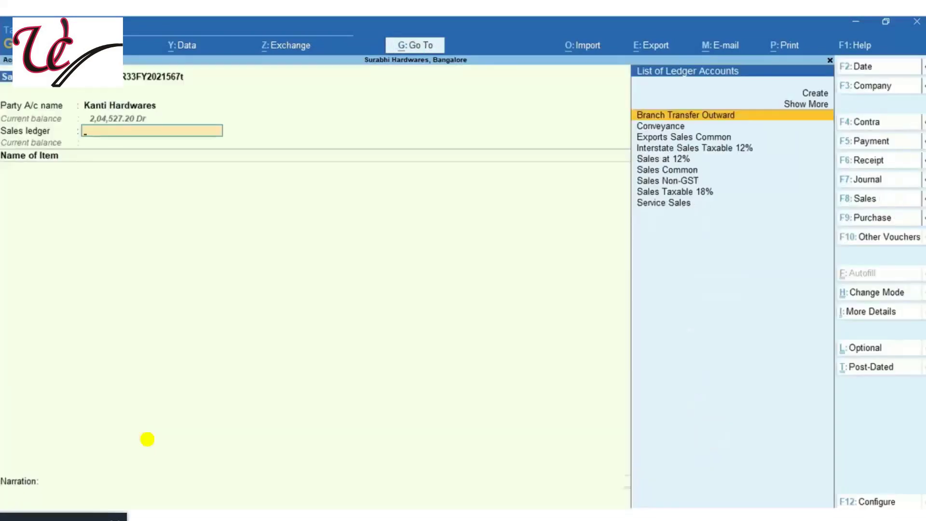
key("Down")
key("Down")
key("Down")
key("Down")
key("Return")
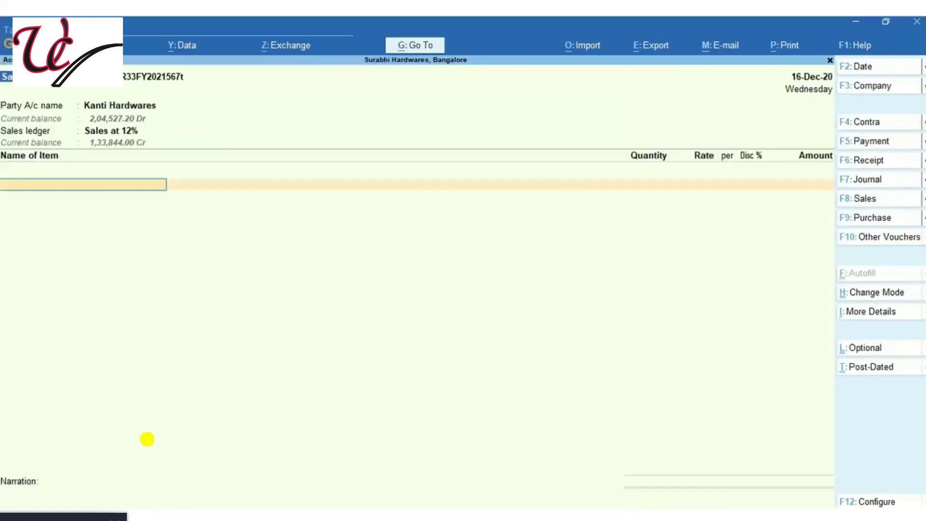
Add 100 nos of 13MM Steel (12%) as the item line
key("Down")
key("Down")
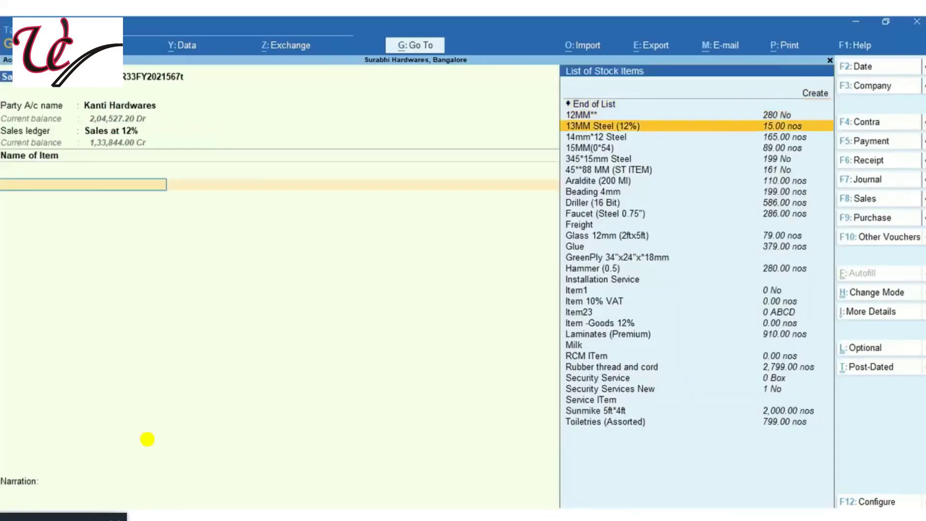
key("Return")
key("Return")
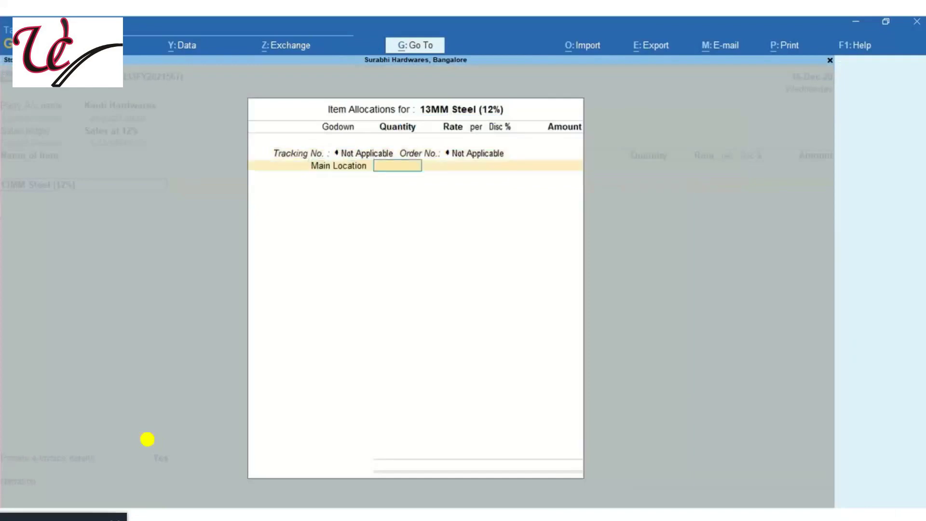
type("100")
key("Return")
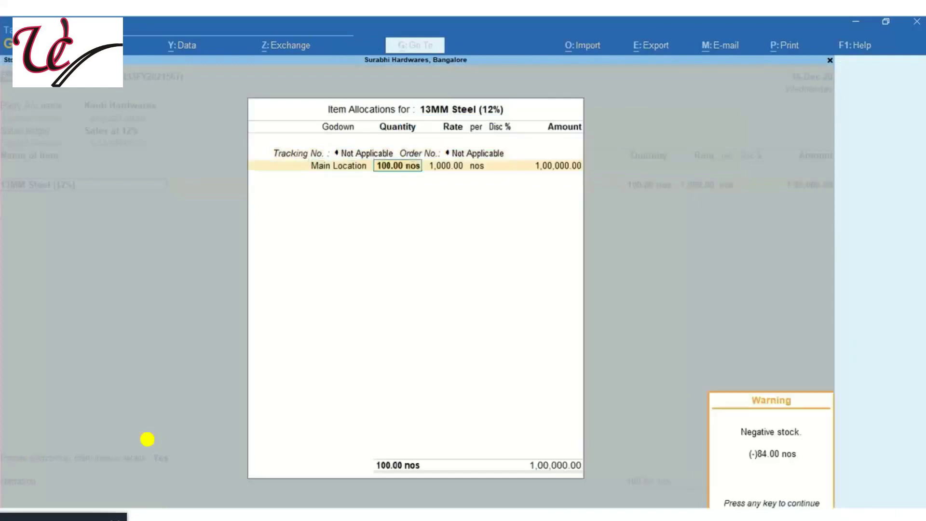
key("Return")
key("Return")
key("Return")
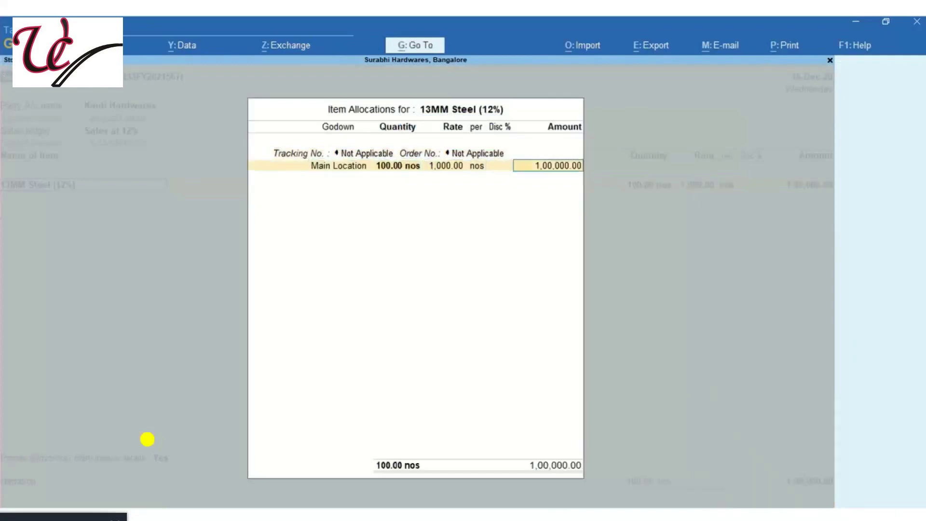
key("Return")
key("Return")
Add CGST and SGST ledger rows of 6,000.00 each
key("Return")
key("Return")
type("Cg")
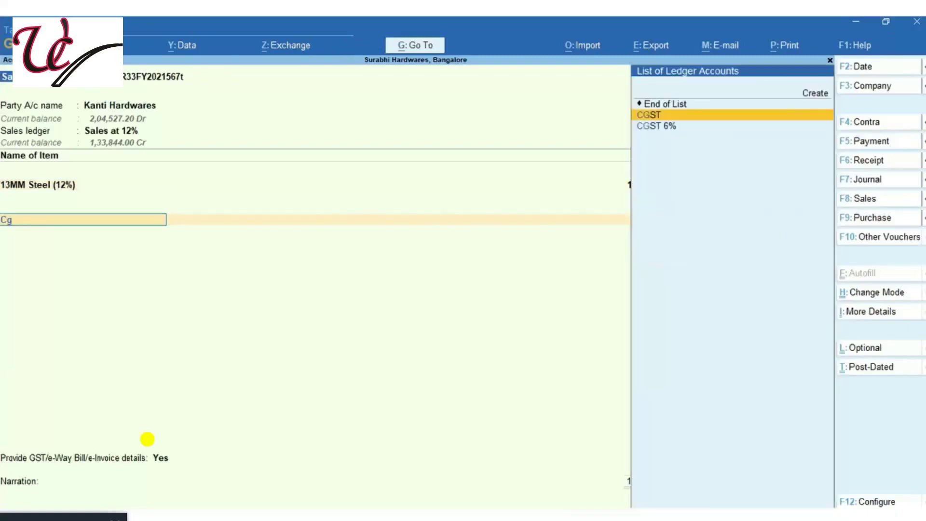
key("Return")
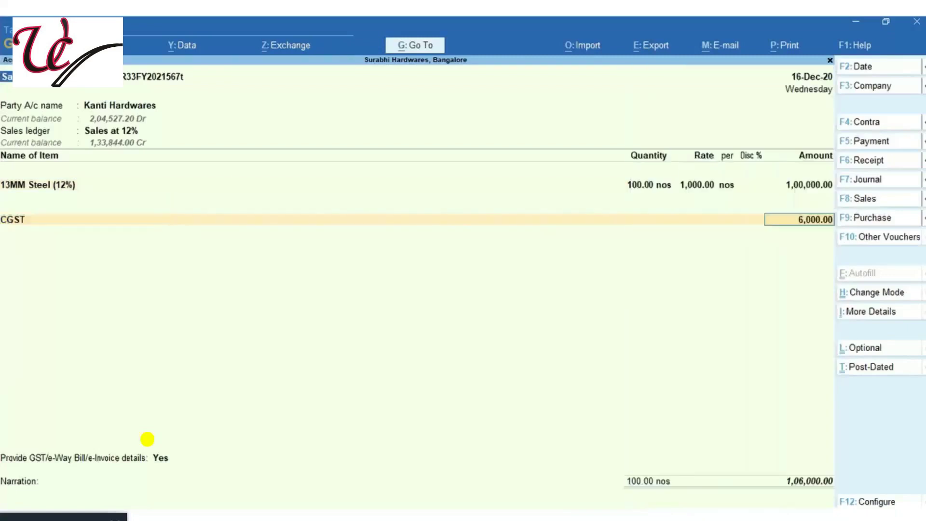
key("Return")
type("Sg")
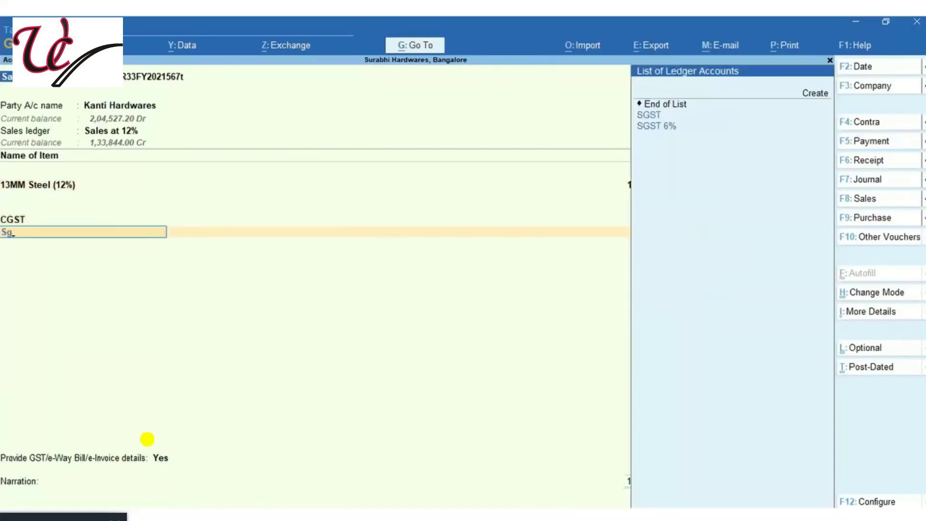
key("Return")
key("Return")
key("Return")
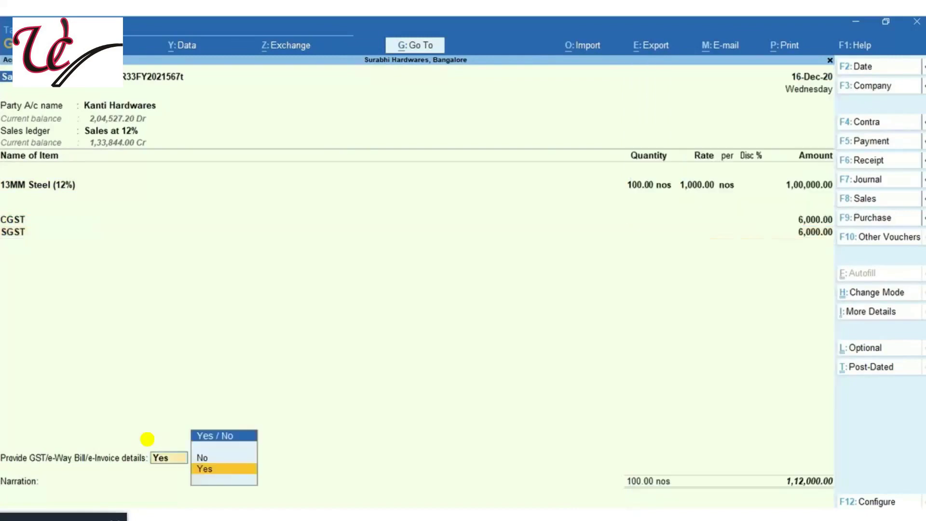
key("Return")
Opt to provide GST/e-Way Bill details and enter dispatch address line '17th Main'
key("Return")
key("Return")
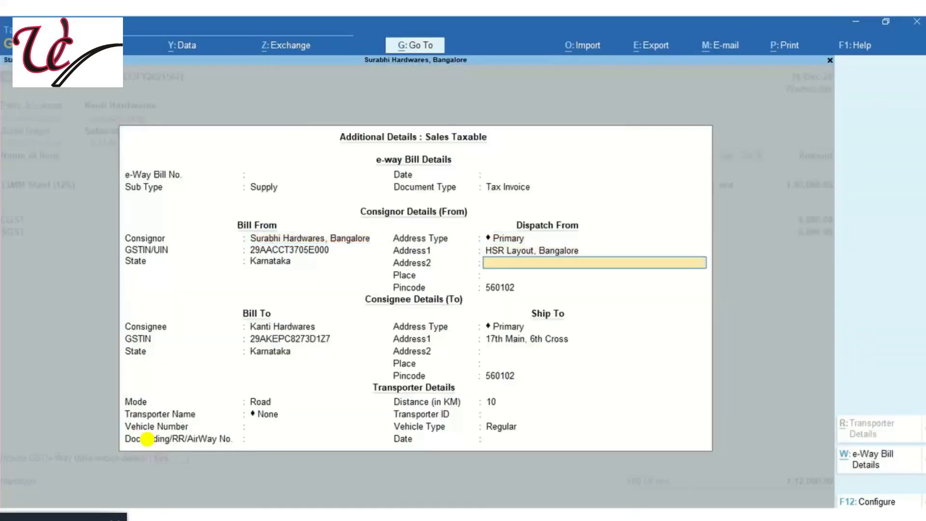
type("H")
key("BackSpace")
type("17th Main")
Fill dispatch address 'HSR Layout' and Primary ship-to address 'HSR Layout' with place Bangalore
key("Return")
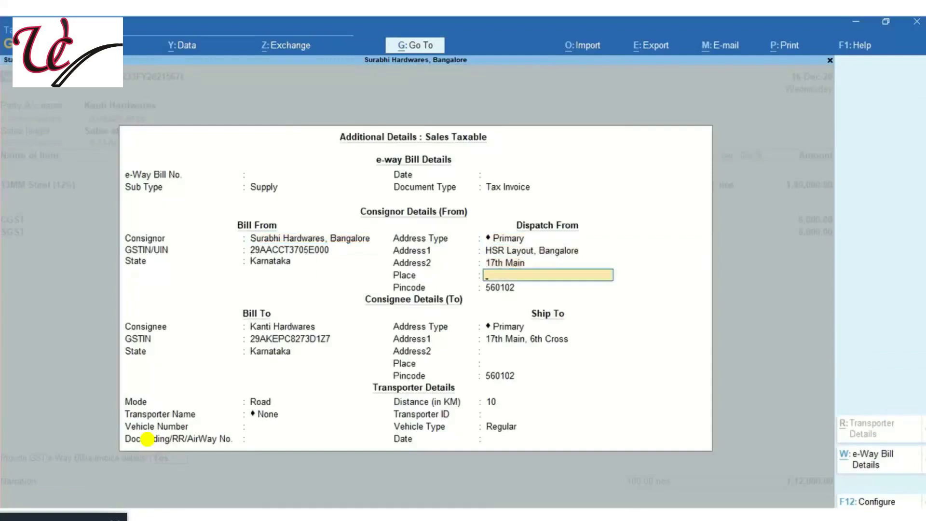
type("HSR Layout")
key("Return")
key("Return")
key("Return")
key("Return")
key("Return")
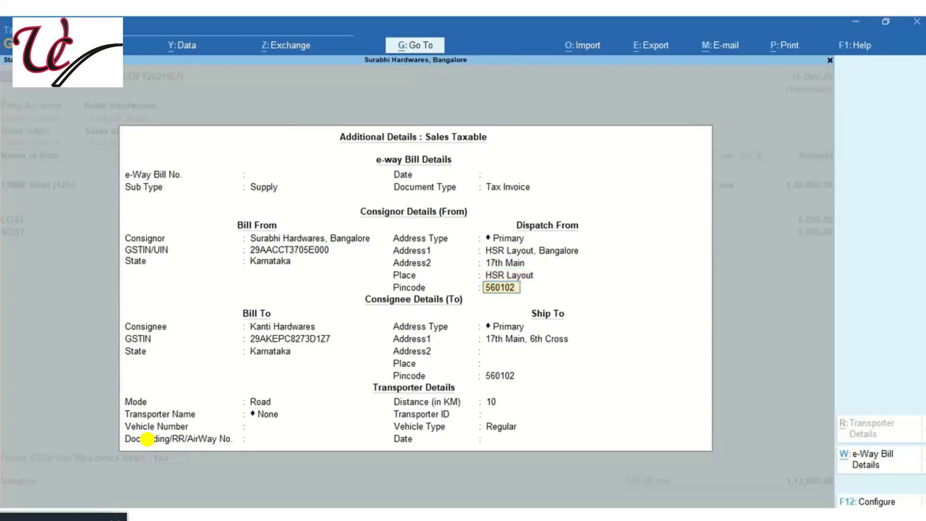
key("Return")
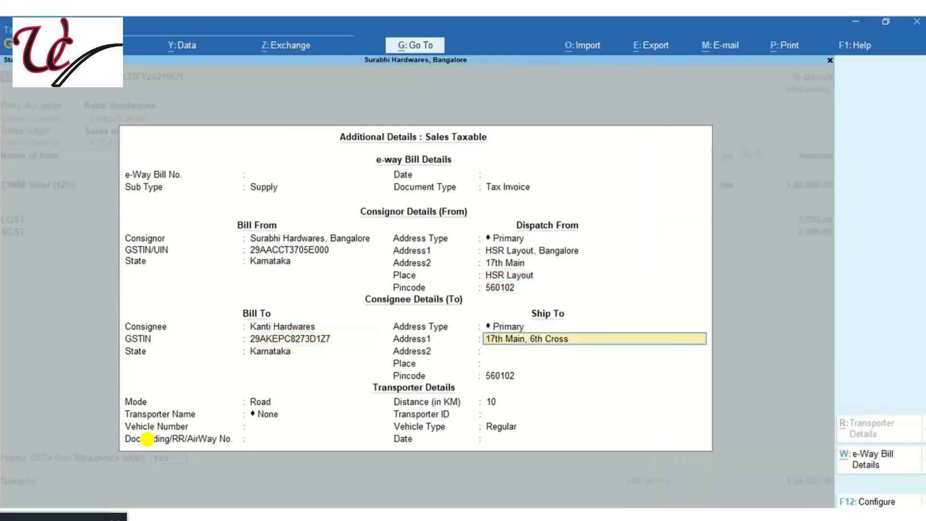
key("Return")
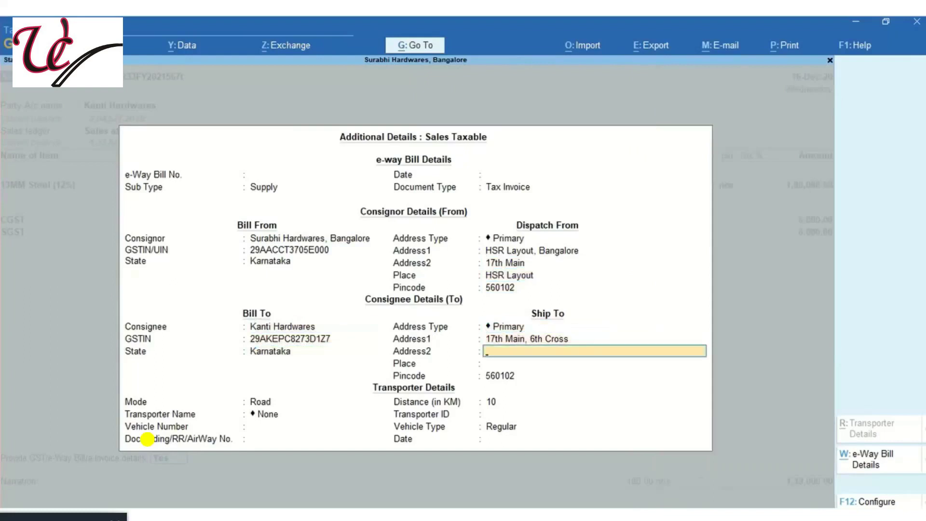
type("HSR Layout")
key("Return")
type("Bnagalore")
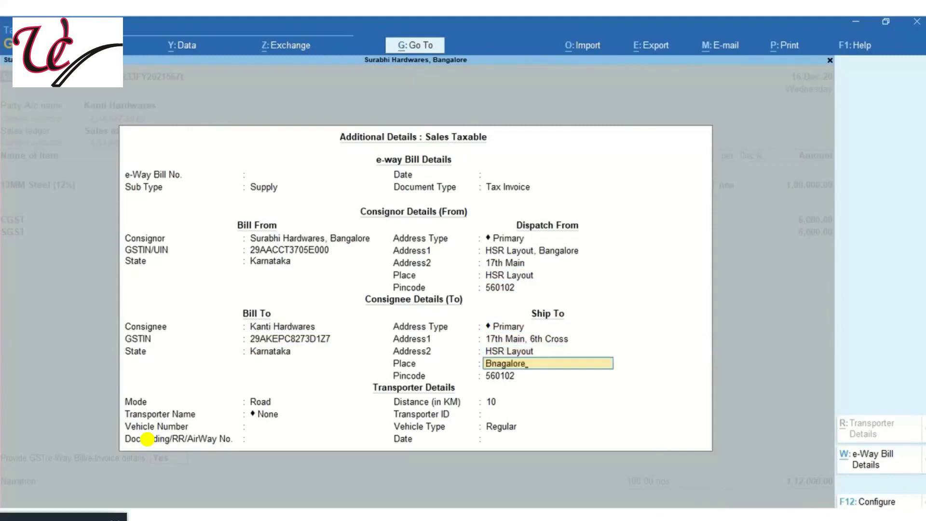
key("Return")
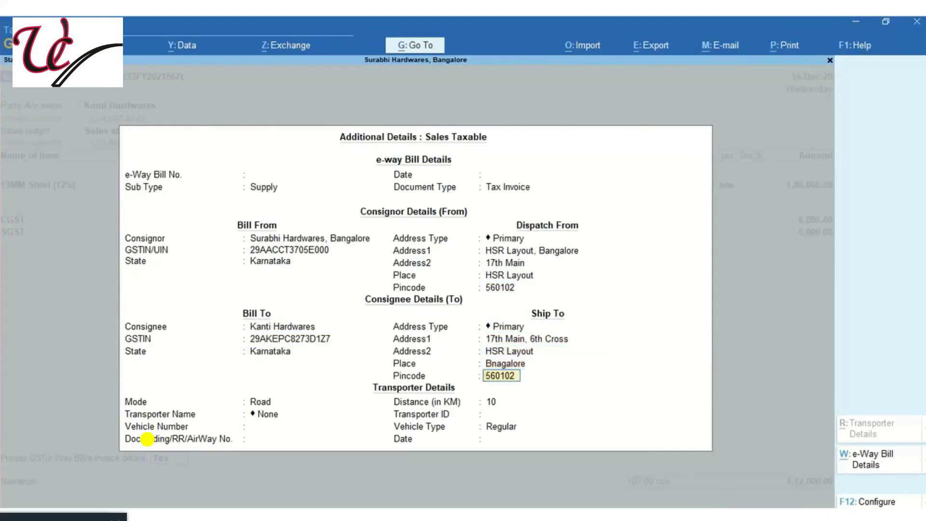
Paste the transporter ID, enter the vehicle number as Regular type, and document number 4567
key("Return")
key("Return")
key("Return")
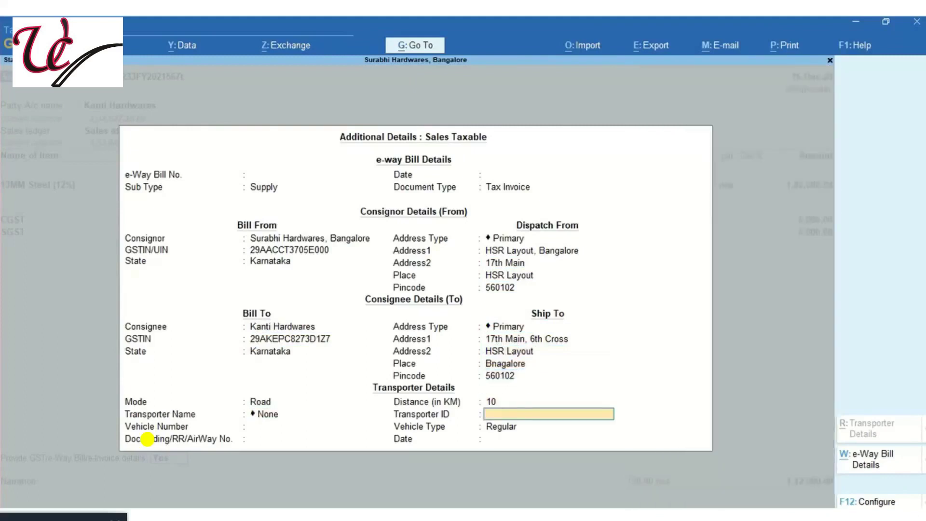
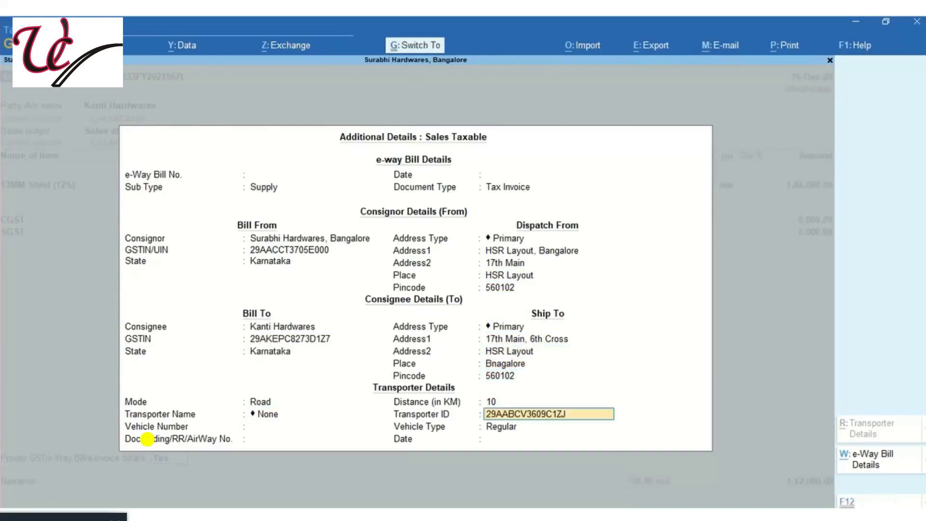
key("Return")
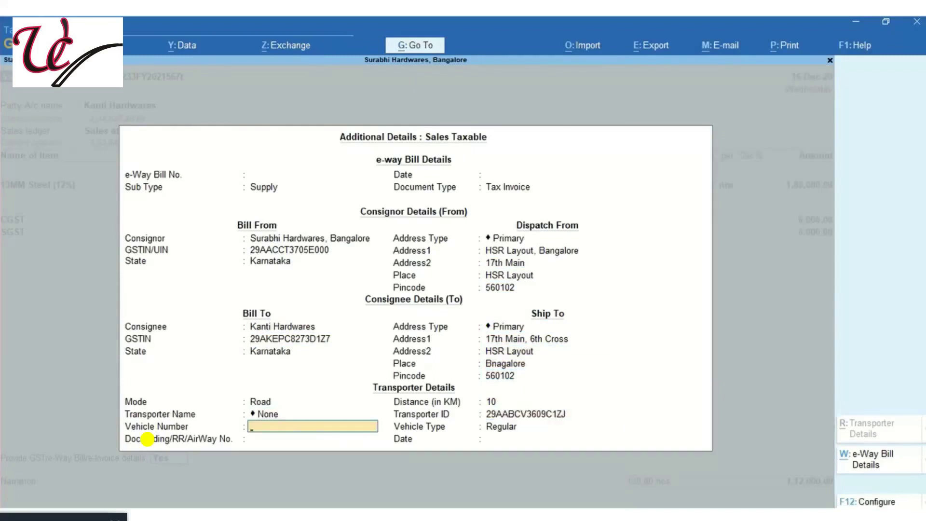
type("KA08M5656")
key("Return")
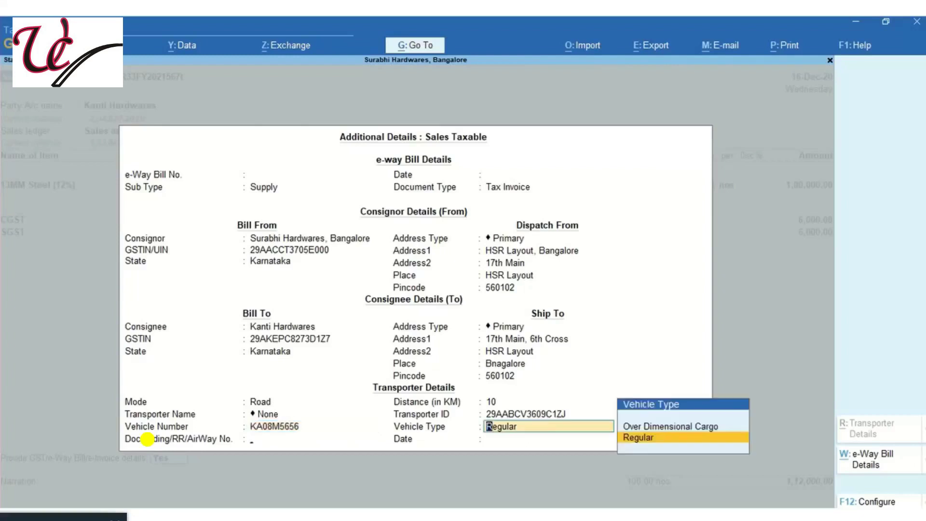
key("Return")
type("4567")
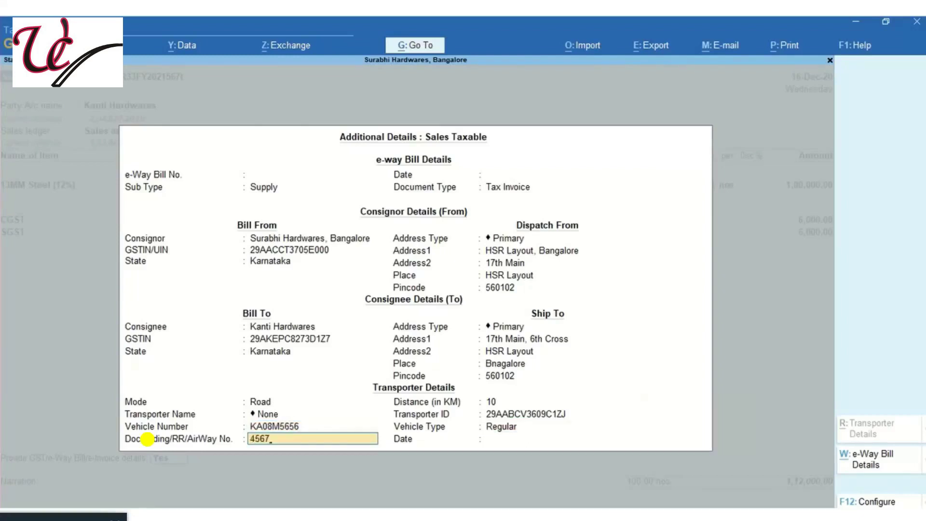
key("Return")
key("Return")
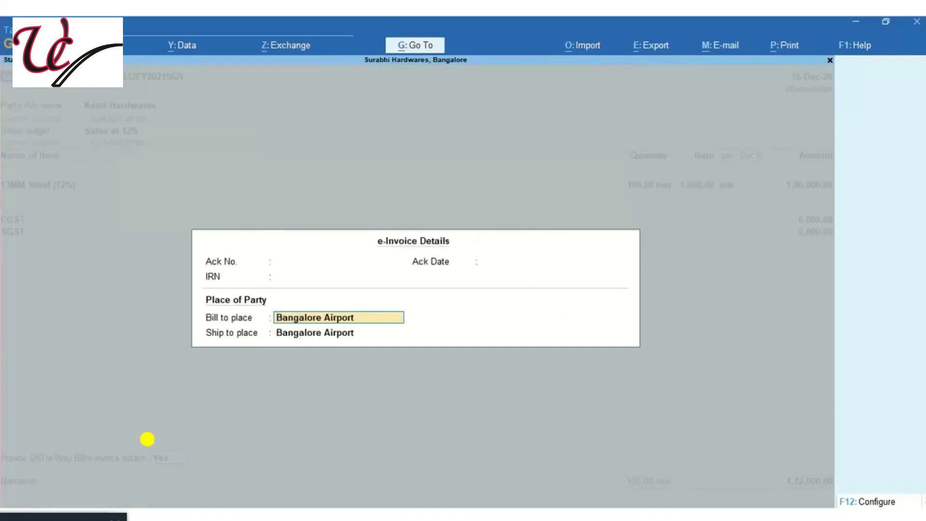
key("Return")
Save the Kanti Hardwares voucher, generating its e-invoice and e-way bill
key("Return")
key("Return")
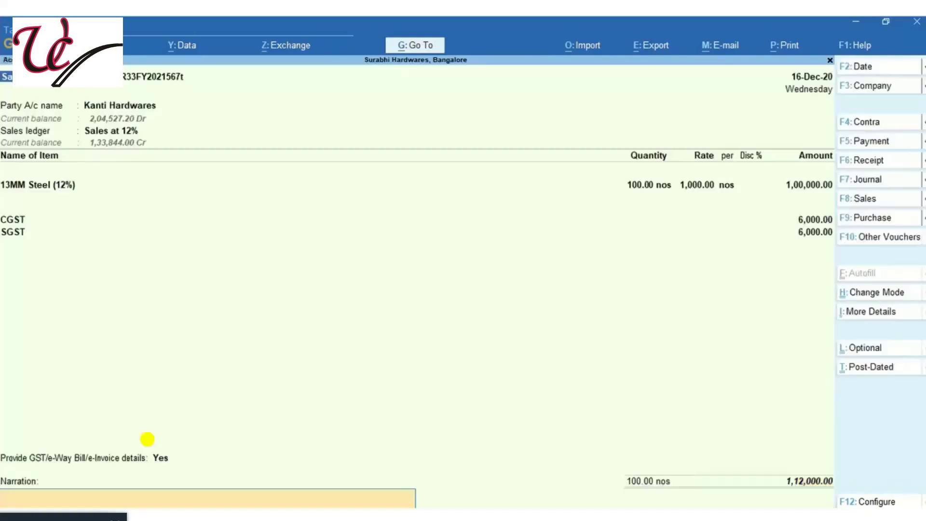
key("Return")
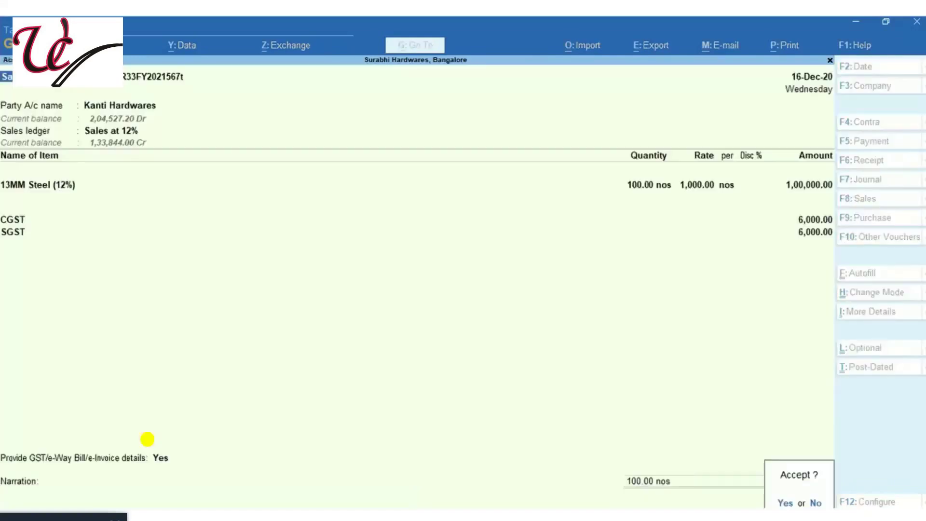
key("Return")
key("Return")
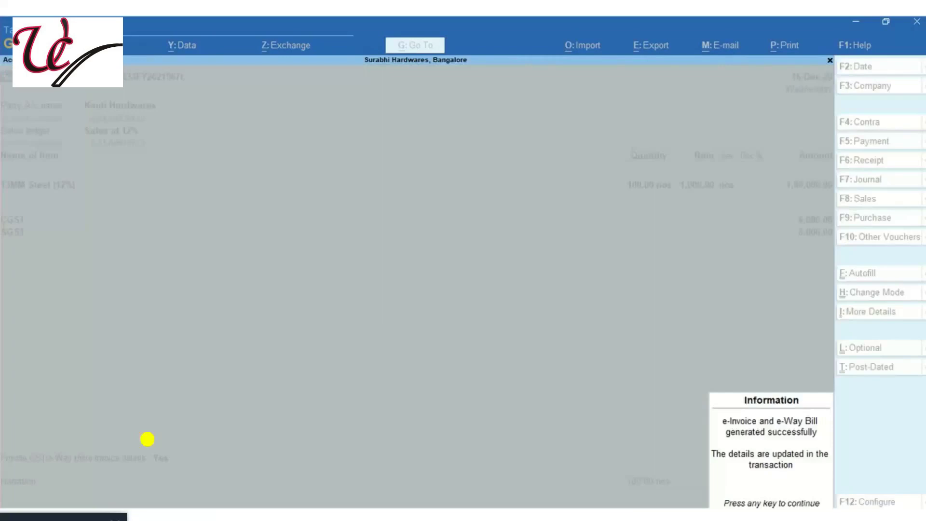
key("Return")
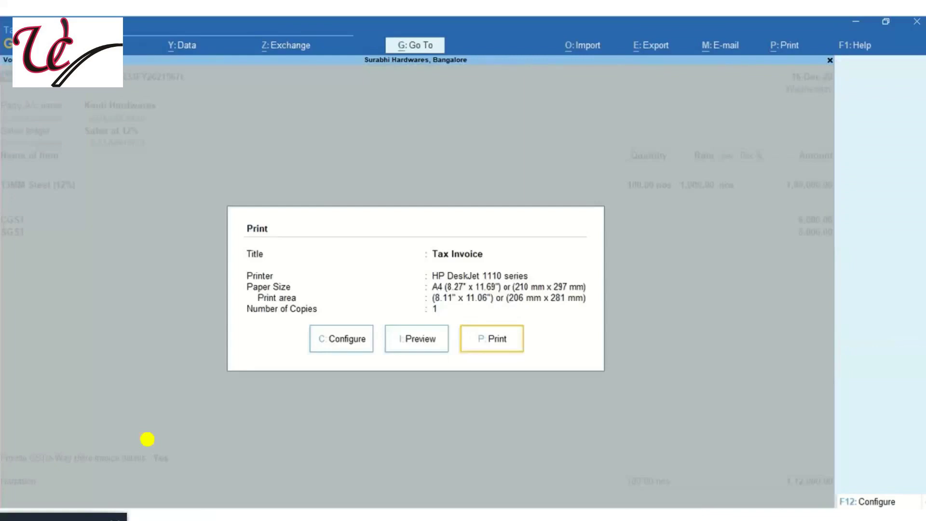
Preview the tax invoice with IRN and QR code at full scale and whole-page view
key("i")
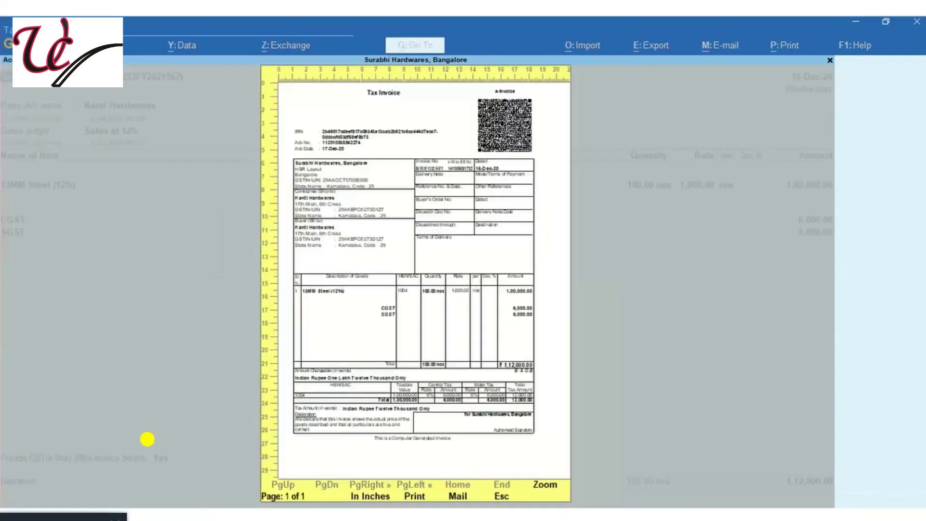
left_click(413, 224)
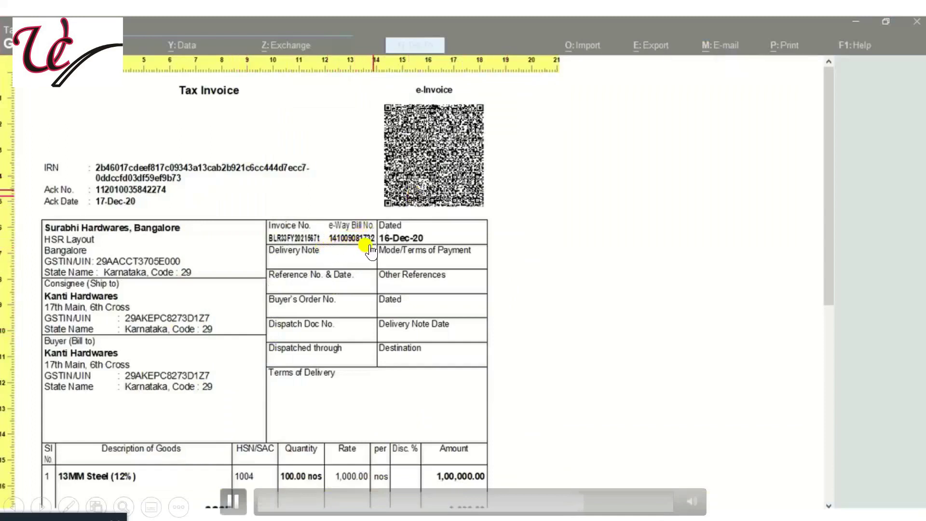
left_click(485, 304)
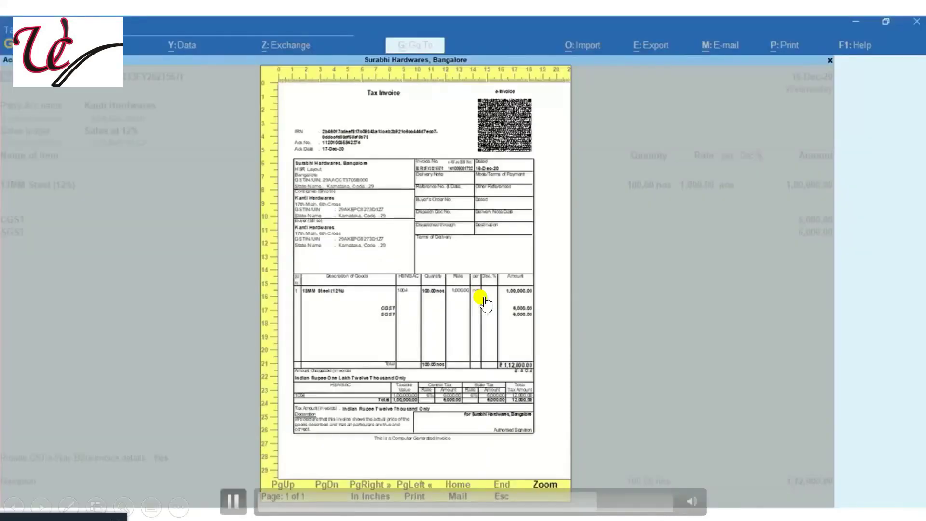
key("Escape")
key("Escape")
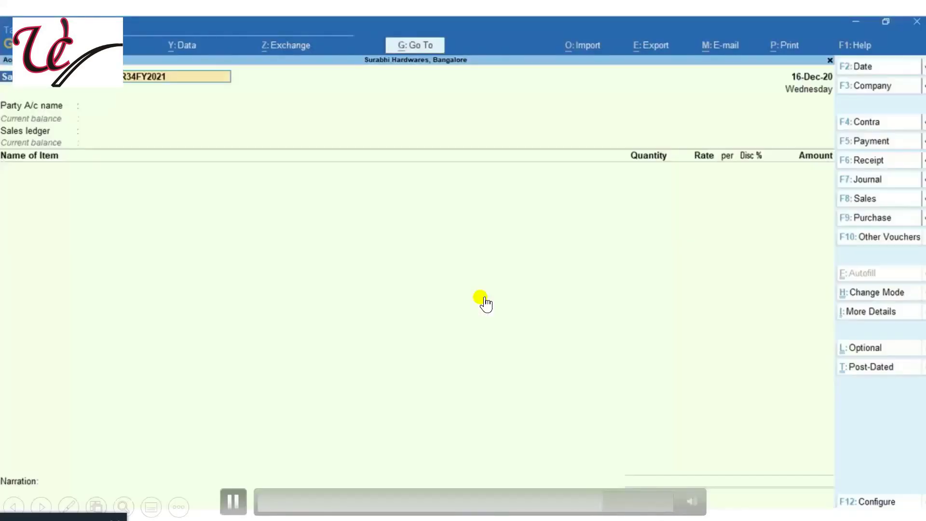
Recall voucher R33 and inspect its e-Invoice Details and e-Way Bill Details
key("Page_Up")
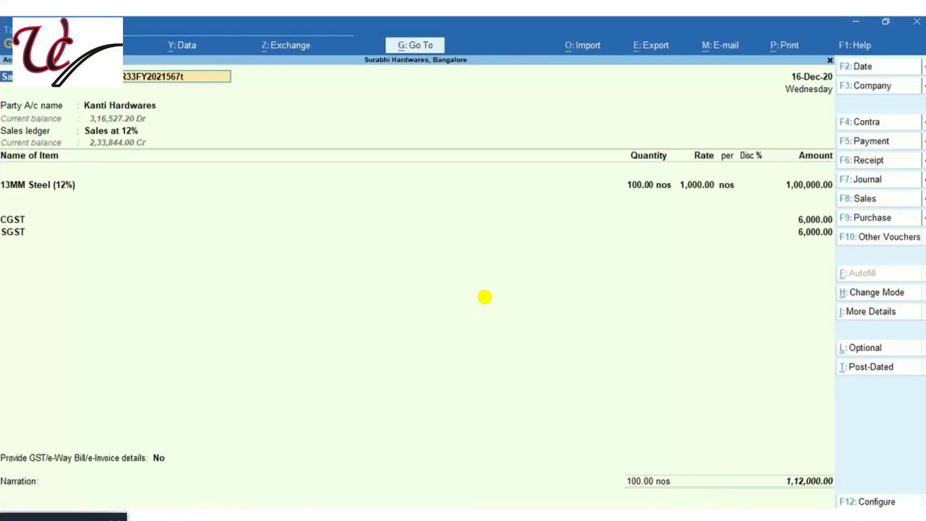
key("ctrl+i")
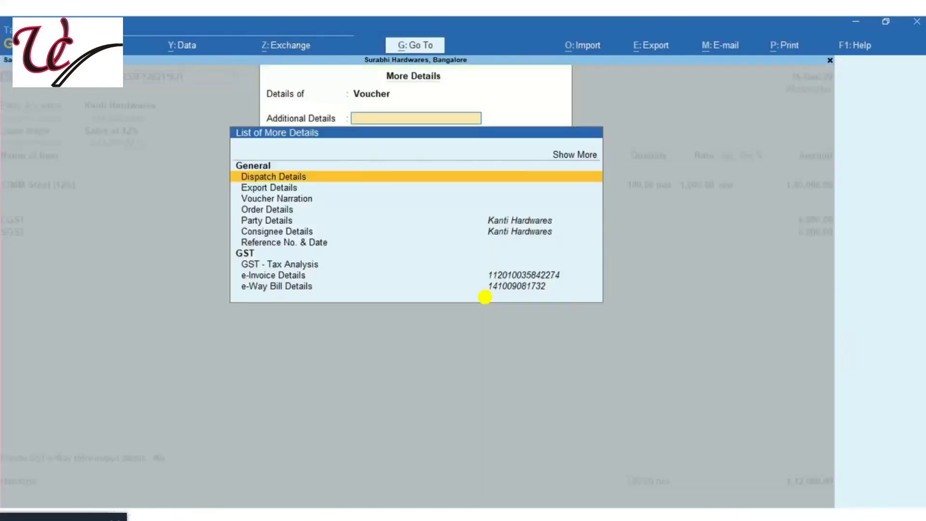
key("Down")
key("Down")
key("Down")
key("Down")
key("Down")
key("Down")
key("Down")
key("Down")
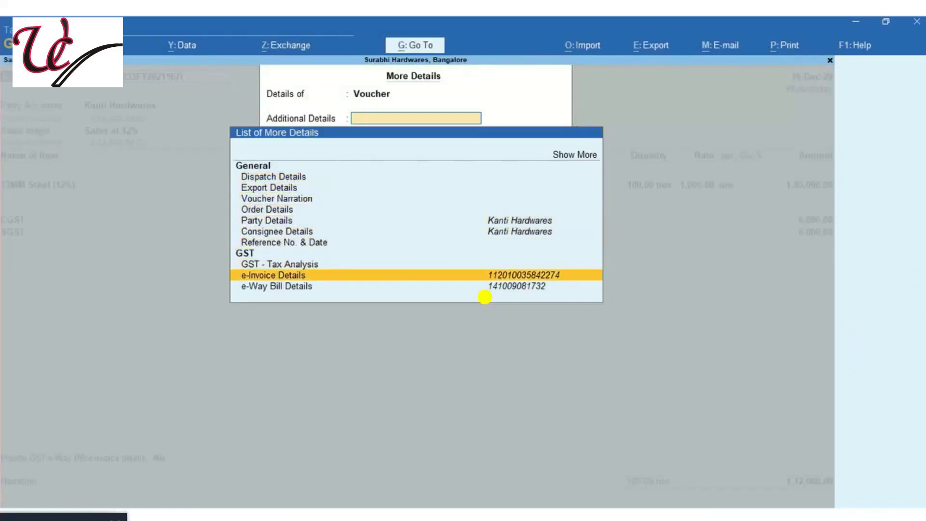
key("Return")
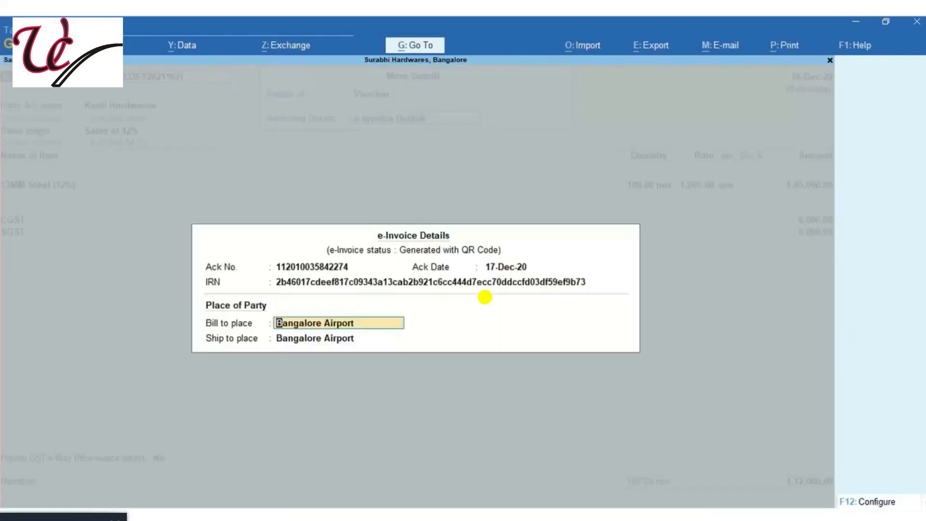
key("Escape")
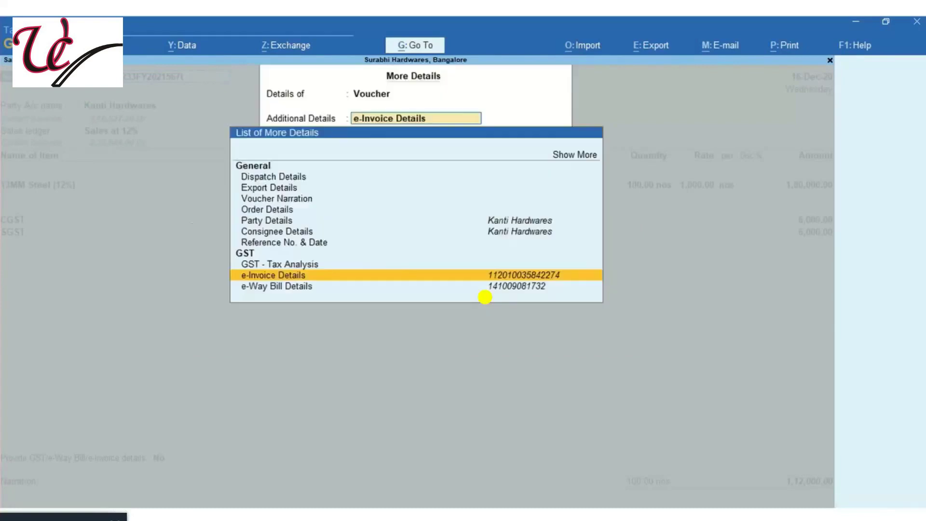
key("Down")
key("Return")
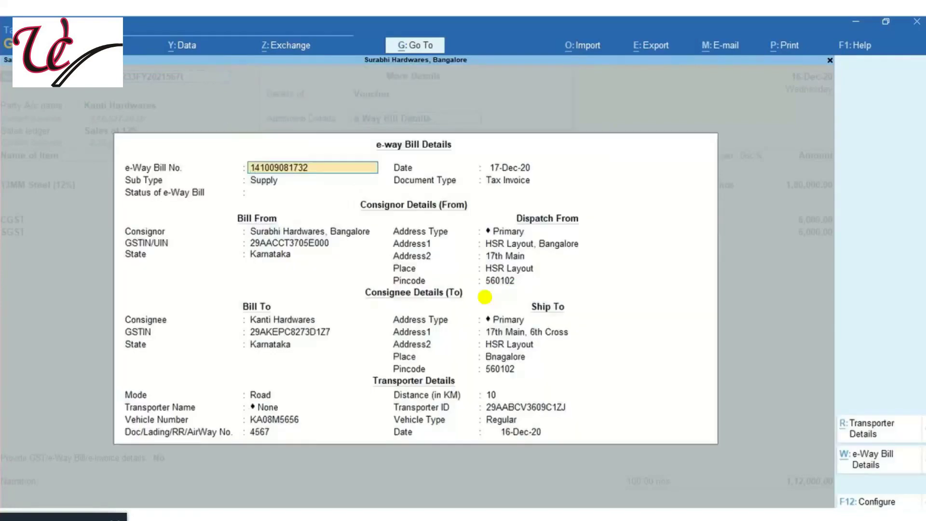
key("BackSpace")
key("Escape")
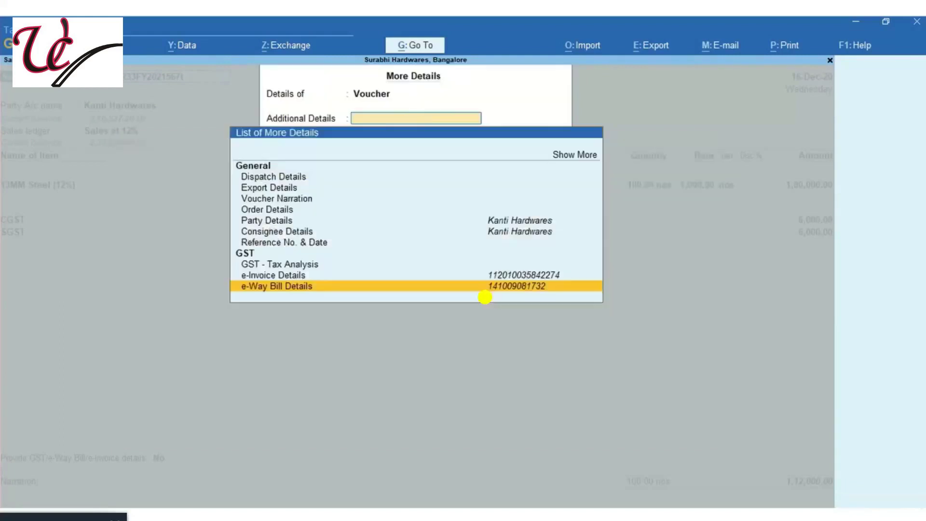
key("Escape")
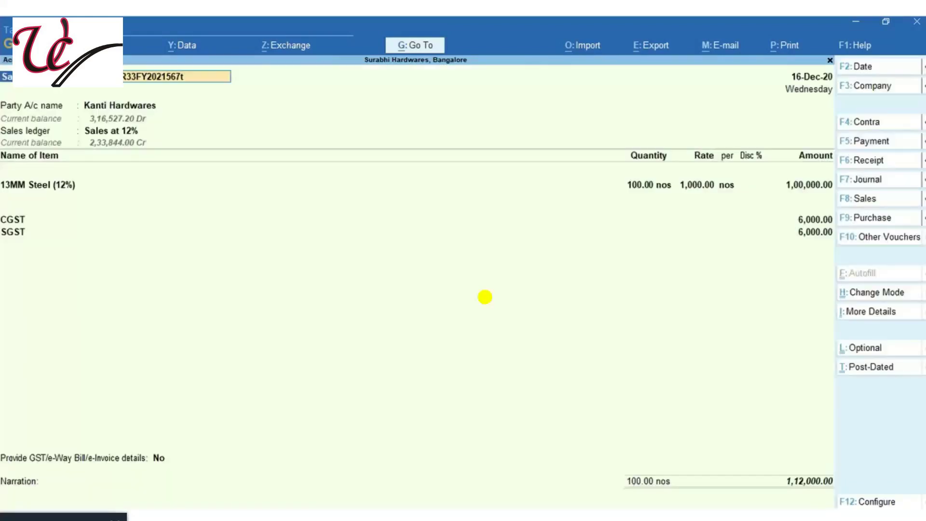